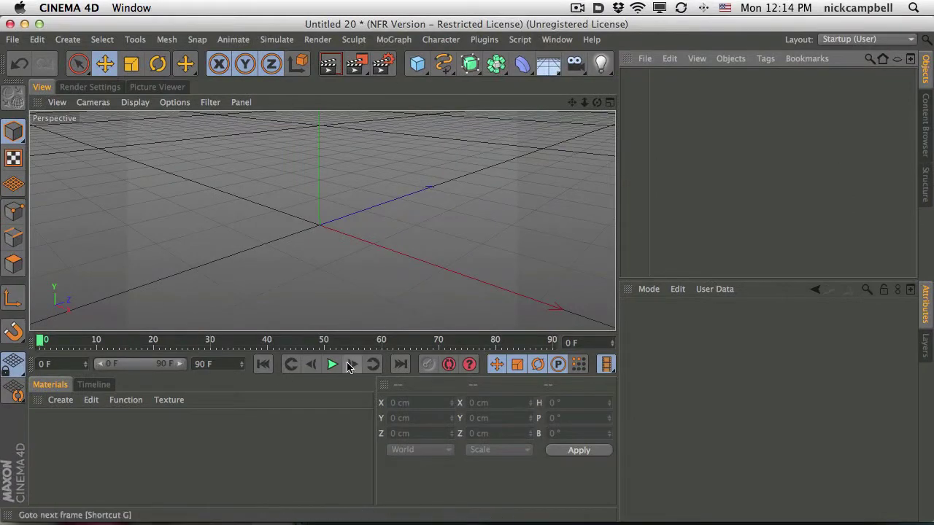
# Step: Add a sphere primitive to the scene and set its type to Icosahedron
pyautogui.click(418, 64)
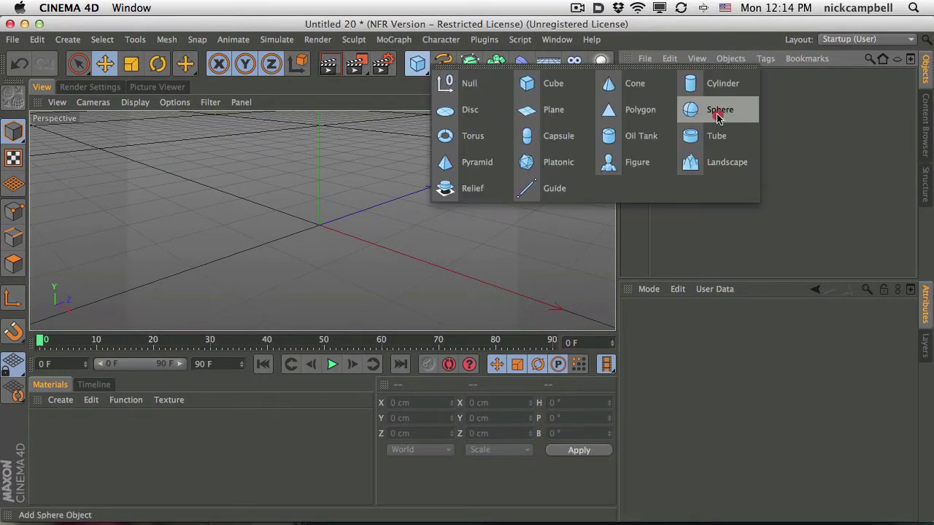
pyautogui.click(704, 111)
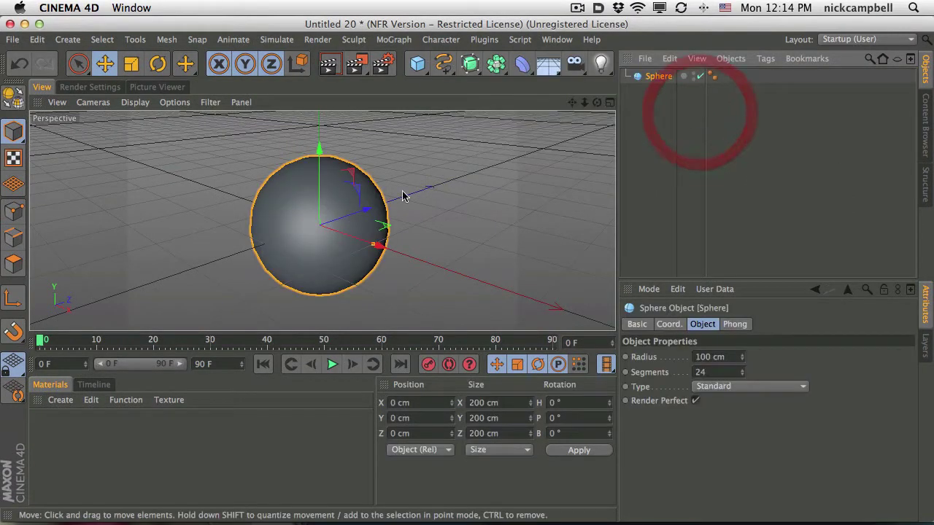
pyautogui.click(744, 387)
pyautogui.click(759, 464)
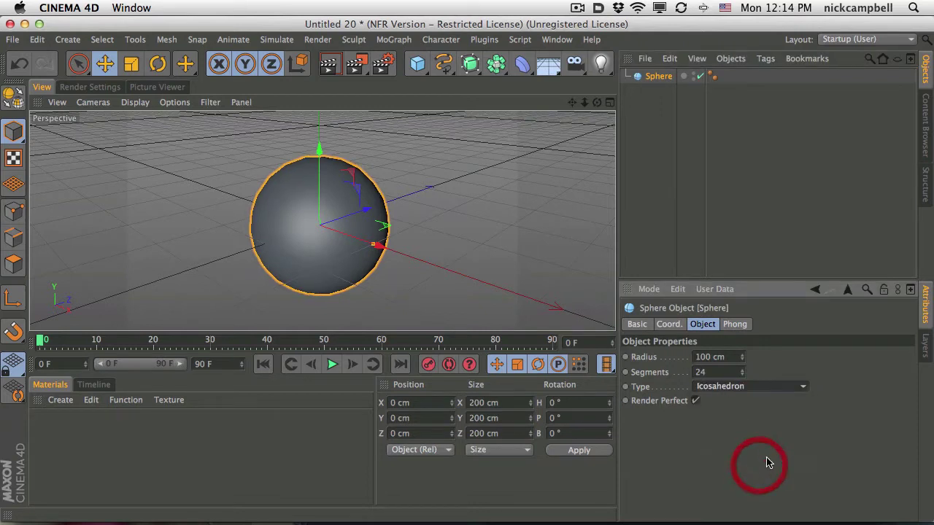
# Step: Convert the sphere to an editable polygon object and switch to the Sculpting layout
pyautogui.click(659, 77)
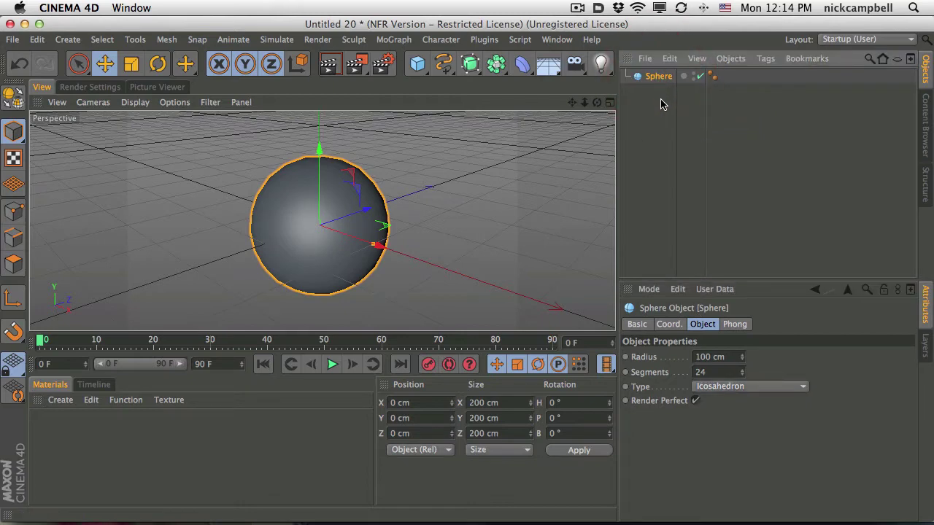
pyautogui.press('c')
pyautogui.click(848, 40)
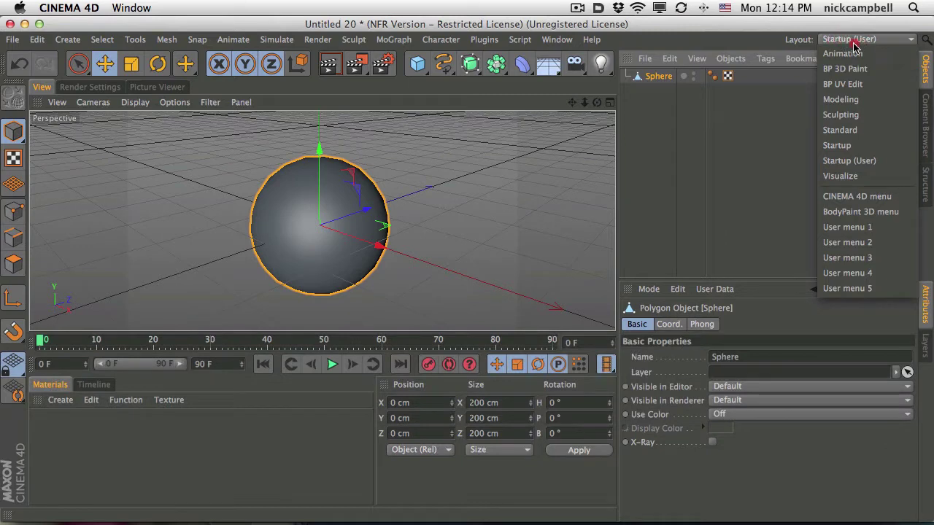
pyautogui.click(854, 117)
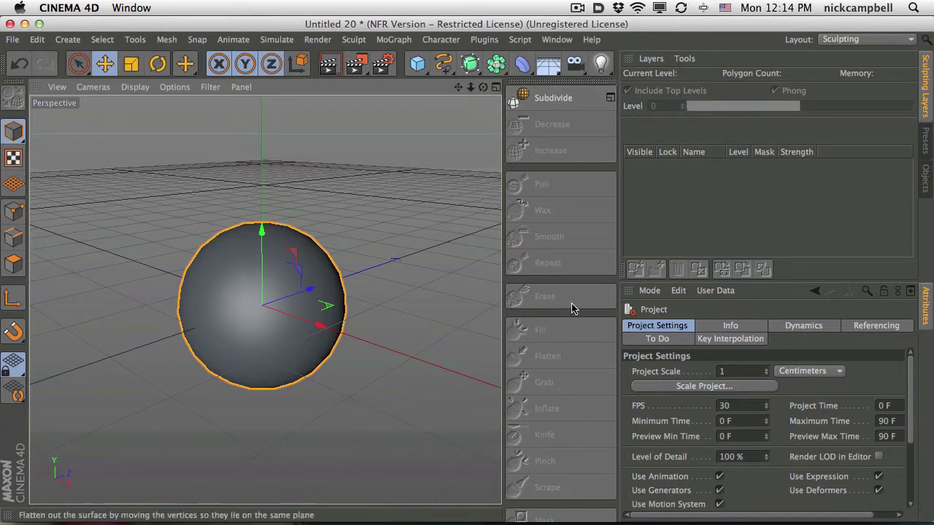
# Step: Subdivide the sphere for sculpting up to level 3
pyautogui.click(554, 102)
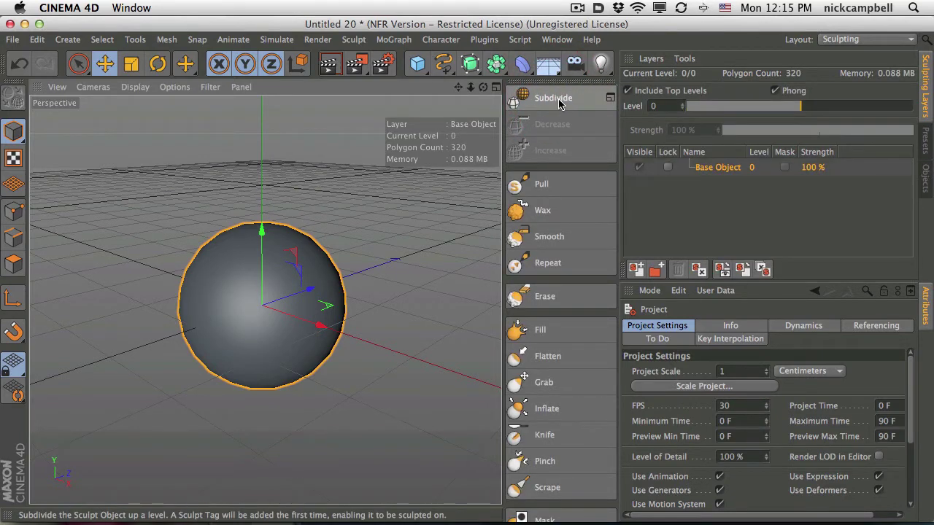
pyautogui.click(559, 103)
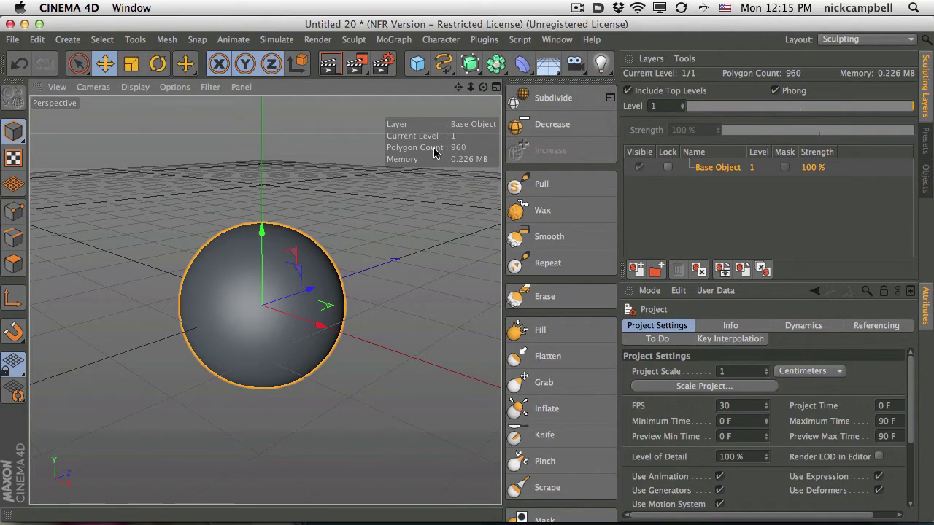
pyautogui.click(559, 106)
pyautogui.click(559, 106)
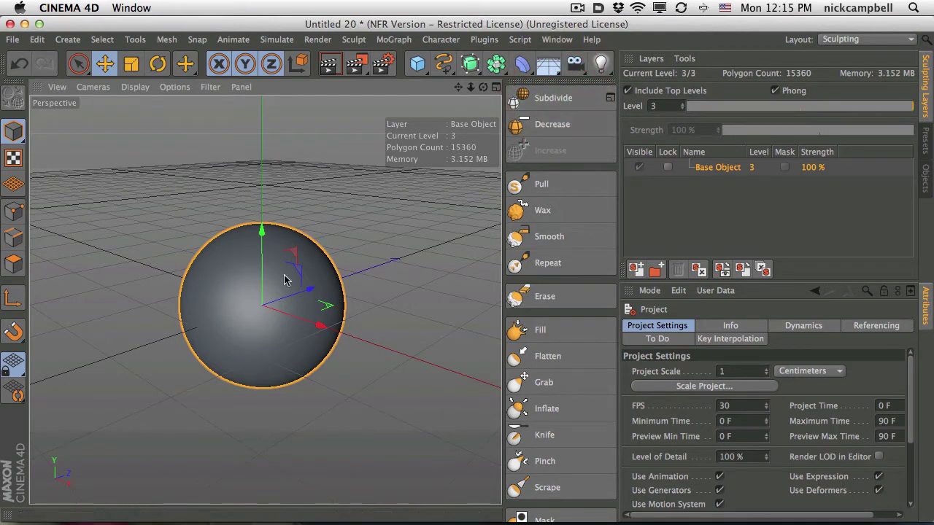
pyautogui.moveTo(285, 288); pyautogui.dragTo(334, 257)
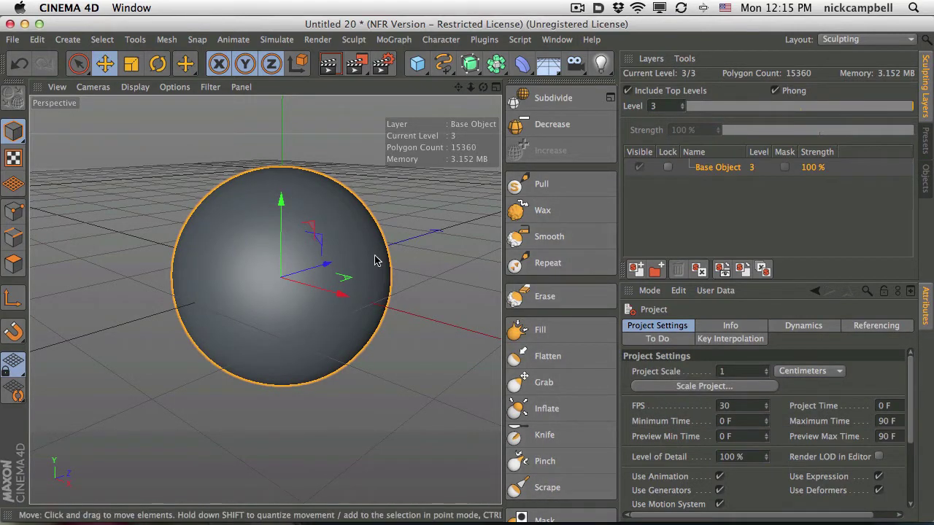
# Step: Choose the Pull brush and turn off Link Symmetry, Local and X (YZ) symmetry for it
pyautogui.click(553, 193)
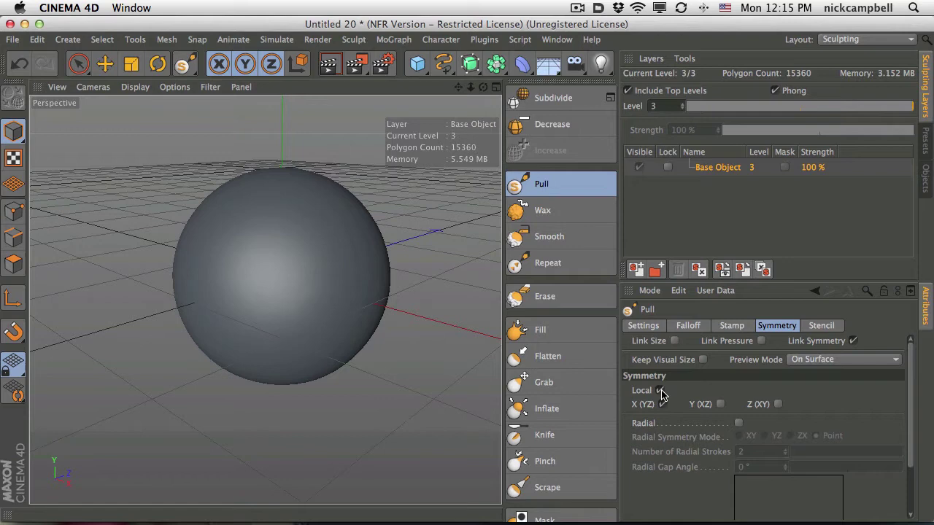
pyautogui.click(854, 341)
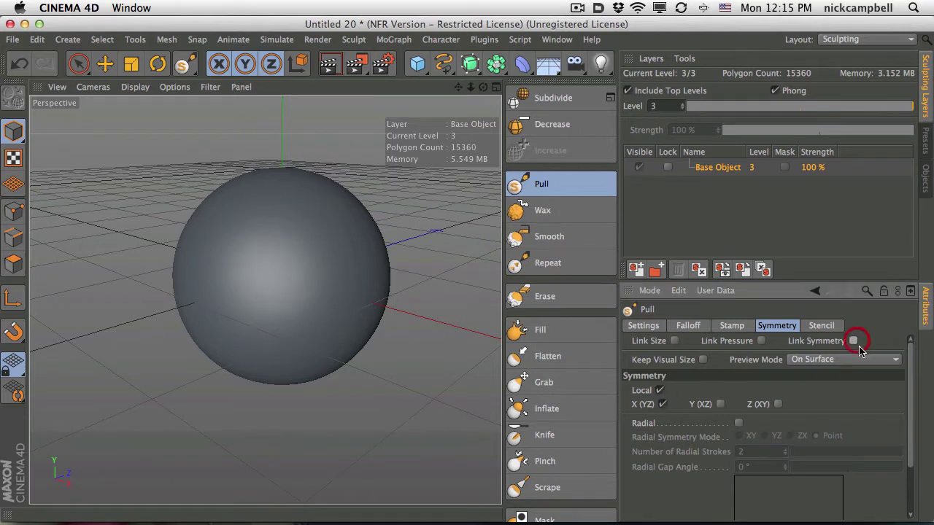
pyautogui.click(663, 404)
# Step: Sculpt irregular raised ridges across the front and sides of the sphere with the unmirrored Pull brush
pyautogui.moveTo(318, 250)
pyautogui.mouseDown()
pyautogui.moveTo(262, 195)
pyautogui.moveTo(252, 350)
pyautogui.moveTo(232, 210)
pyautogui.mouseUp()
pyautogui.press('3')
pyautogui.moveTo(277, 246)
pyautogui.mouseDown()
pyautogui.moveTo(454, 260)
pyautogui.moveTo(445, 261)
pyautogui.mouseUp()
pyautogui.moveTo(184, 213)
pyautogui.mouseDown()
pyautogui.moveTo(156, 258)
pyautogui.moveTo(175, 365)
pyautogui.mouseUp()
pyautogui.press('1')
pyautogui.moveTo(252, 246); pyautogui.dragTo(368, 254)
pyautogui.moveTo(323, 192)
pyautogui.mouseDown()
pyautogui.moveTo(281, 382)
pyautogui.moveTo(286, 192)
pyautogui.moveTo(270, 233)
pyautogui.moveTo(293, 357)
pyautogui.mouseUp()
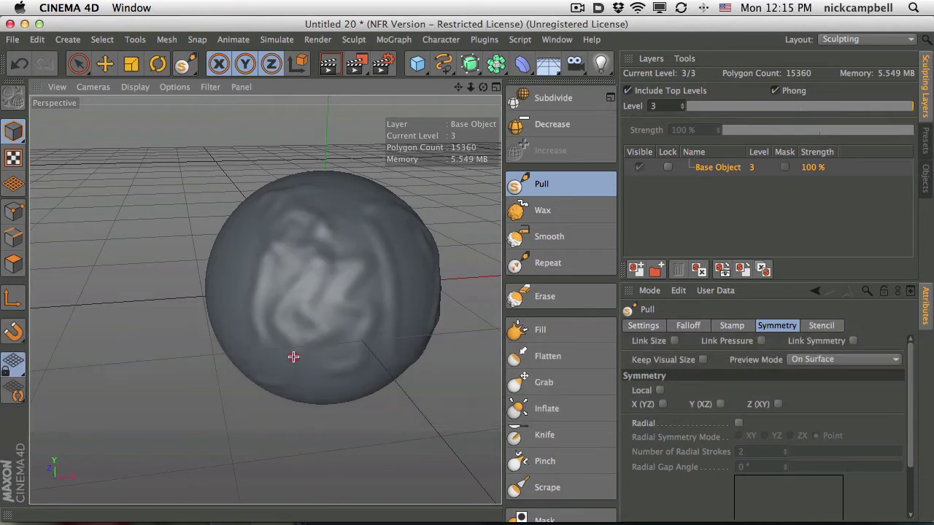
pyautogui.press('3')
pyautogui.moveTo(375, 275); pyautogui.dragTo(248, 303)
pyautogui.press('1')
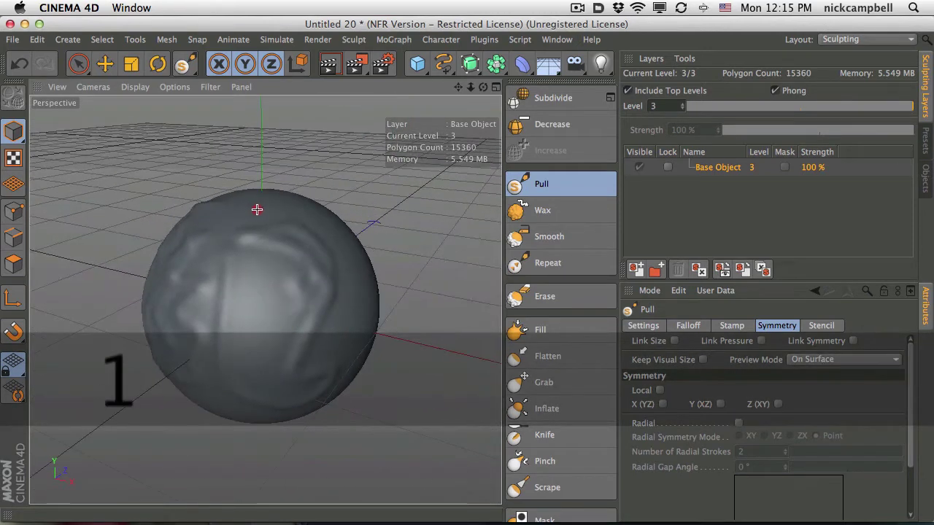
pyautogui.moveTo(257, 209)
pyautogui.mouseDown()
pyautogui.moveTo(271, 250)
pyautogui.moveTo(255, 256)
pyautogui.moveTo(241, 281)
pyautogui.moveTo(253, 358)
pyautogui.mouseUp()
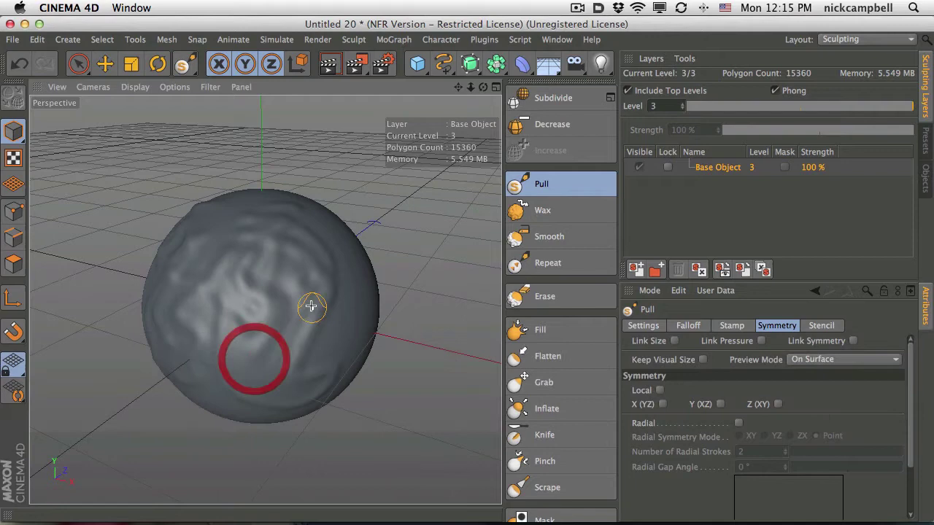
pyautogui.keyDown('alt'); pyautogui.moveTo(310, 305); pyautogui.dragTo(466, 306); pyautogui.keyUp('alt')
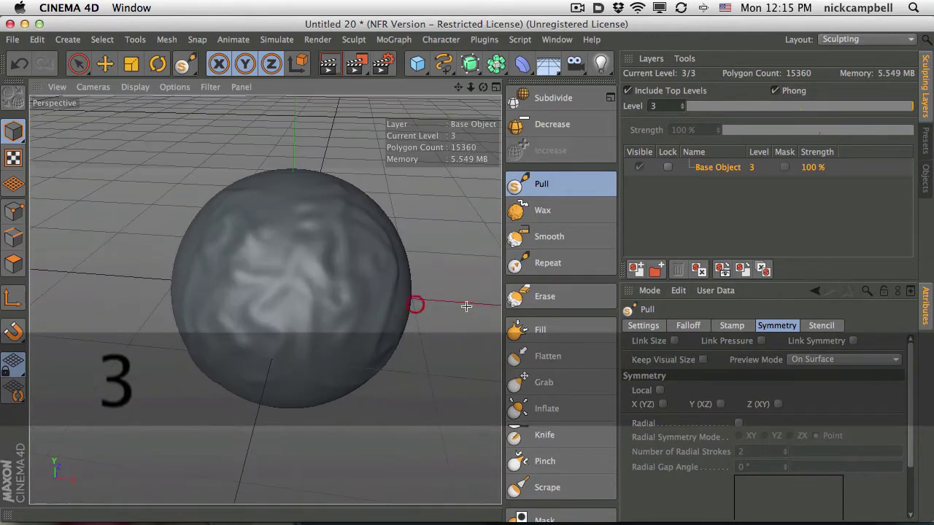
# Step: Try the Wax and Fill brushes on the sculpted area of the sphere
pyautogui.click(542, 211)
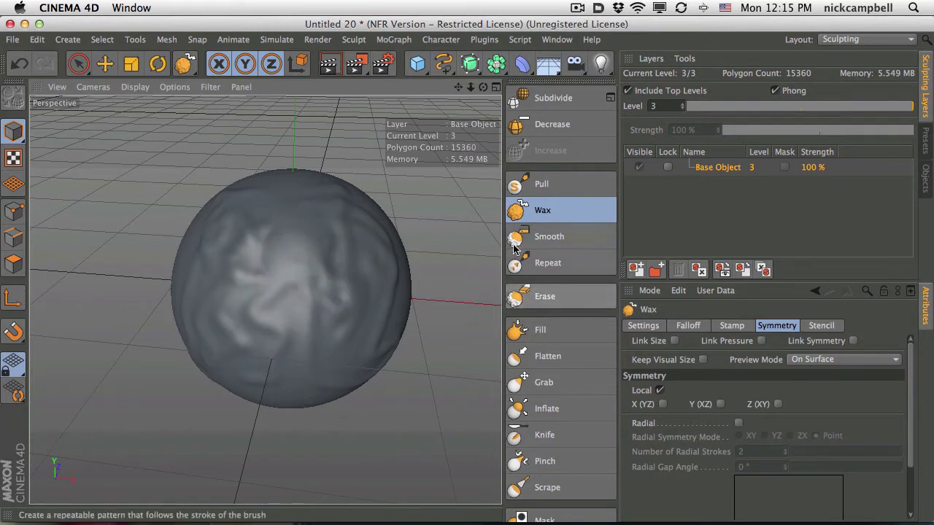
pyautogui.click(520, 334)
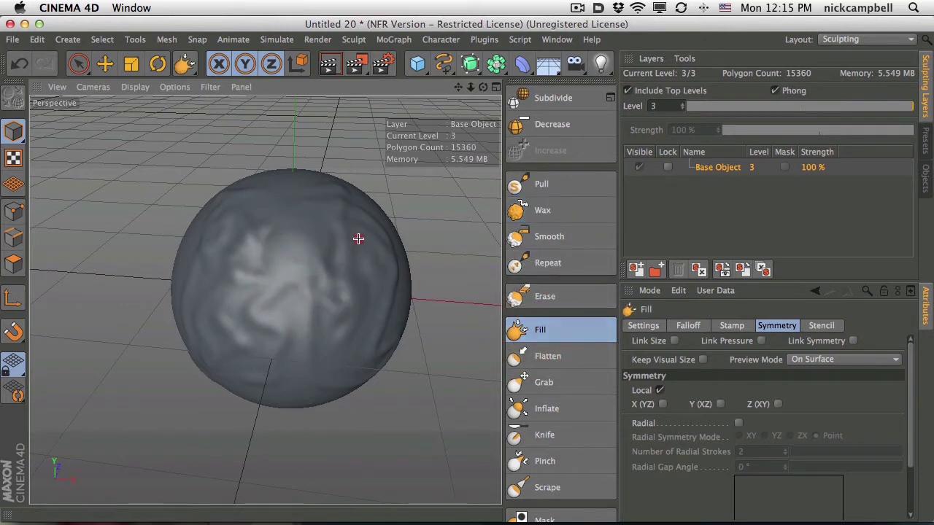
pyautogui.click(362, 299)
# Step: Pull several pointed spikes out of the sphere's upper sculpted area with the Grab brush
pyautogui.click(520, 382)
pyautogui.moveTo(325, 225); pyautogui.dragTo(312, 169)
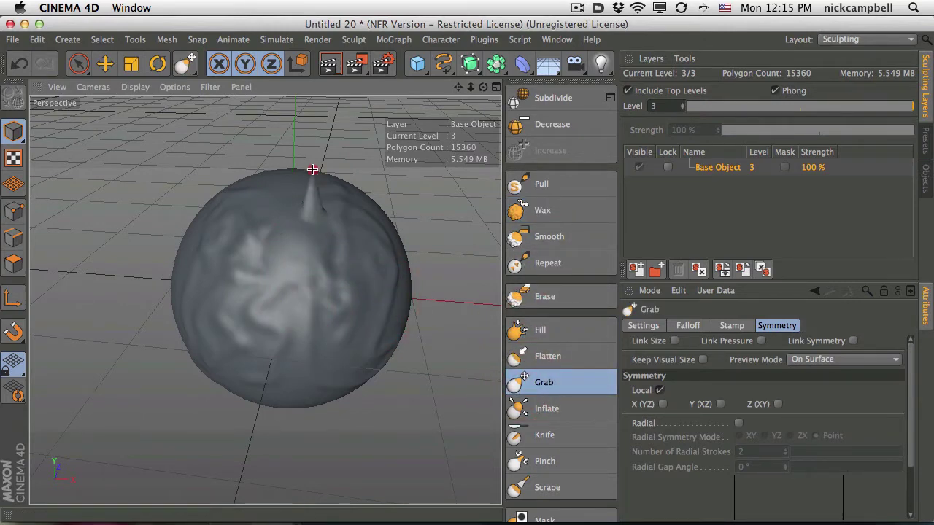
pyautogui.moveTo(301, 247); pyautogui.dragTo(329, 237)
pyautogui.press('1')
pyautogui.moveTo(320, 291)
pyautogui.mouseDown()
pyautogui.moveTo(341, 280)
pyautogui.moveTo(323, 277)
pyautogui.mouseUp()
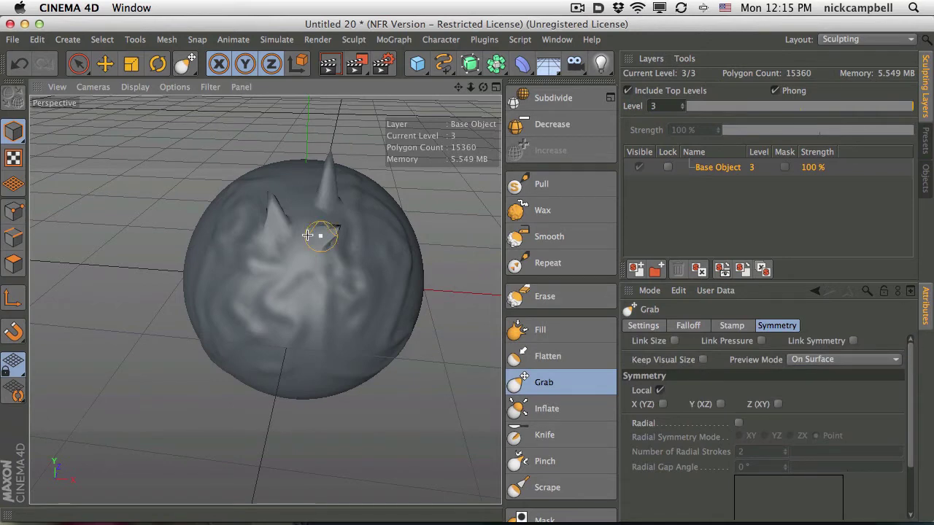
# Step: Enable X (YZ) symmetry for the Grab brush and deform both sides of the sphere with mirrored strokes
pyautogui.press('3')
pyautogui.moveTo(277, 294); pyautogui.dragTo(582, 270)
pyautogui.press('2')
pyautogui.moveTo(223, 331)
pyautogui.mouseDown()
pyautogui.moveTo(177, 348)
pyautogui.moveTo(291, 301)
pyautogui.moveTo(292, 271)
pyautogui.mouseUp()
pyautogui.press('1')
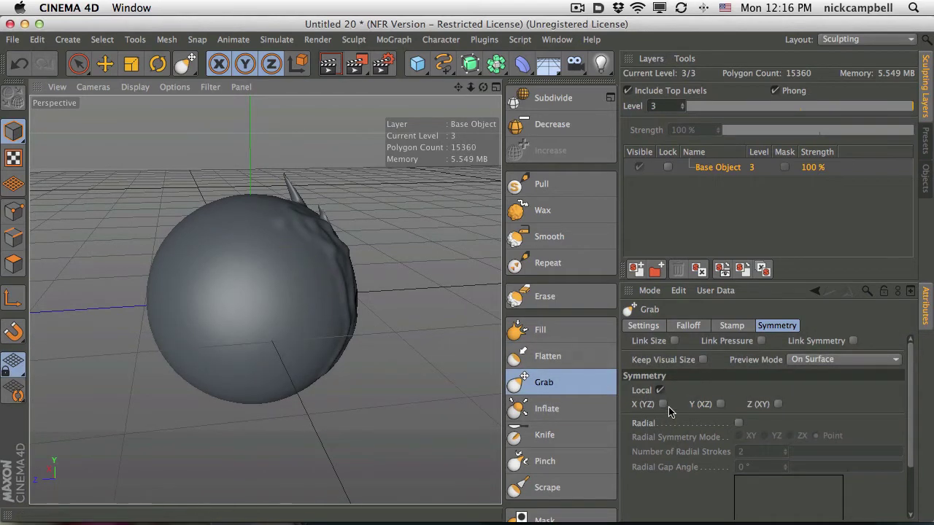
pyautogui.click(662, 405)
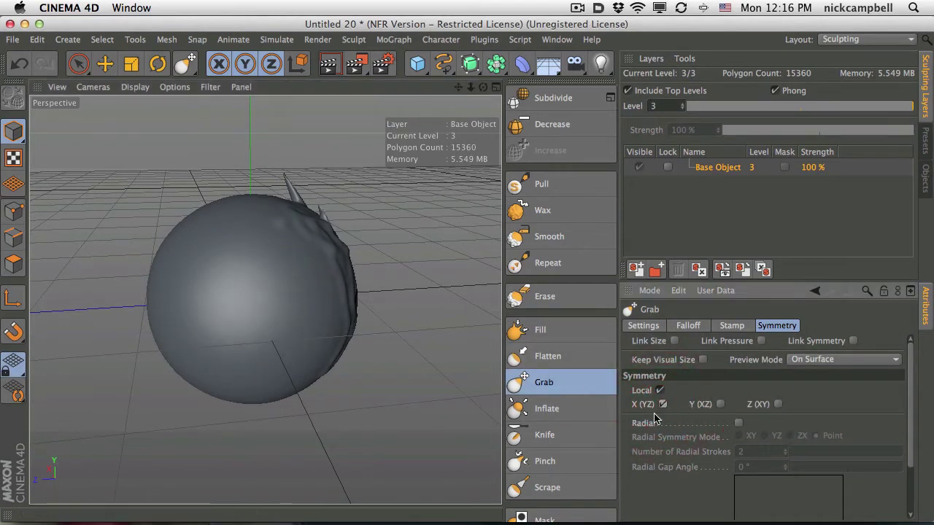
pyautogui.moveTo(309, 321); pyautogui.dragTo(409, 307)
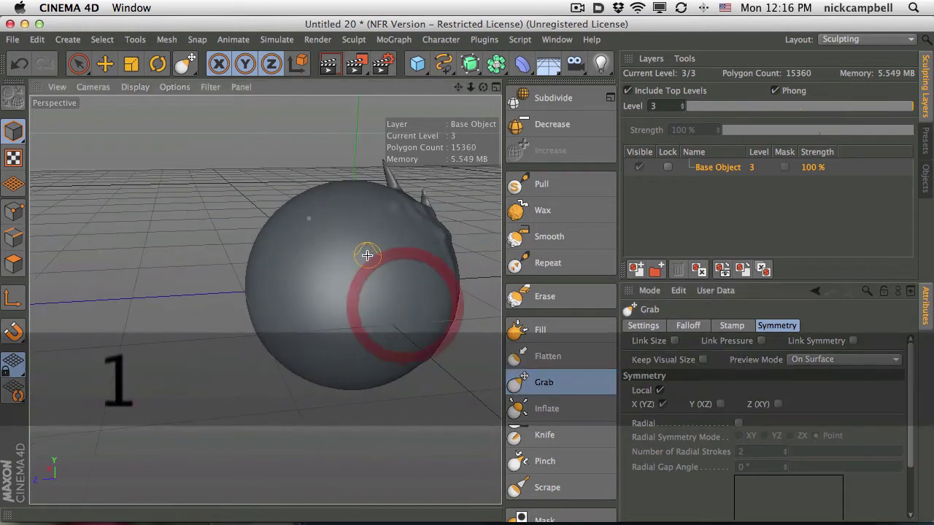
pyautogui.moveTo(342, 271)
pyautogui.mouseDown()
pyautogui.moveTo(363, 308)
pyautogui.moveTo(408, 295)
pyautogui.moveTo(452, 299)
pyautogui.mouseUp()
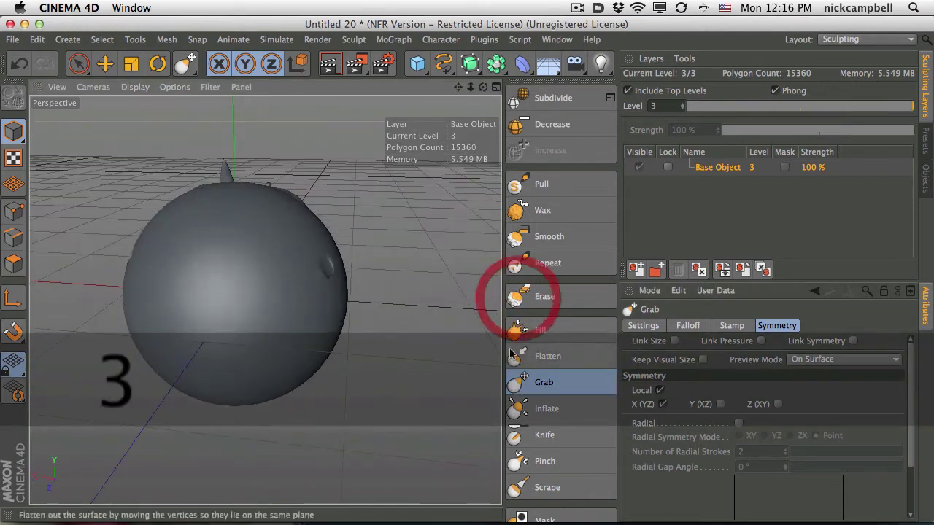
# Step: Sculpt a short raised bump on the smooth back of the sphere with the Pull brush
pyautogui.click(517, 330)
pyautogui.click(523, 187)
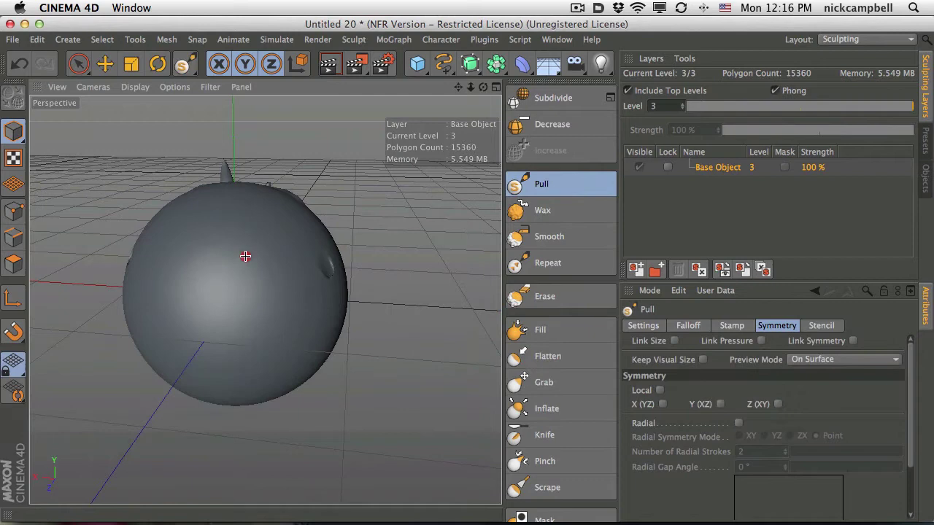
pyautogui.moveTo(245, 256); pyautogui.dragTo(259, 296)
# Step: Enable Local and X (YZ) symmetry for the Pull brush and sculpt mirrored ridges across the sphere's back
pyautogui.click(660, 391)
pyautogui.click(664, 405)
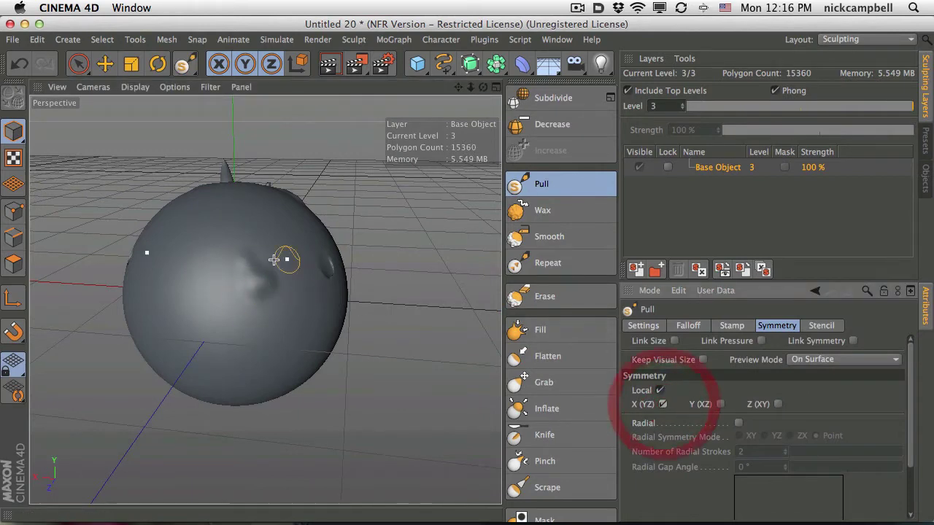
pyautogui.moveTo(274, 260)
pyautogui.mouseDown()
pyautogui.moveTo(246, 223)
pyautogui.moveTo(259, 242)
pyautogui.moveTo(267, 302)
pyautogui.moveTo(312, 275)
pyautogui.moveTo(292, 289)
pyautogui.mouseUp()
pyautogui.press('3')
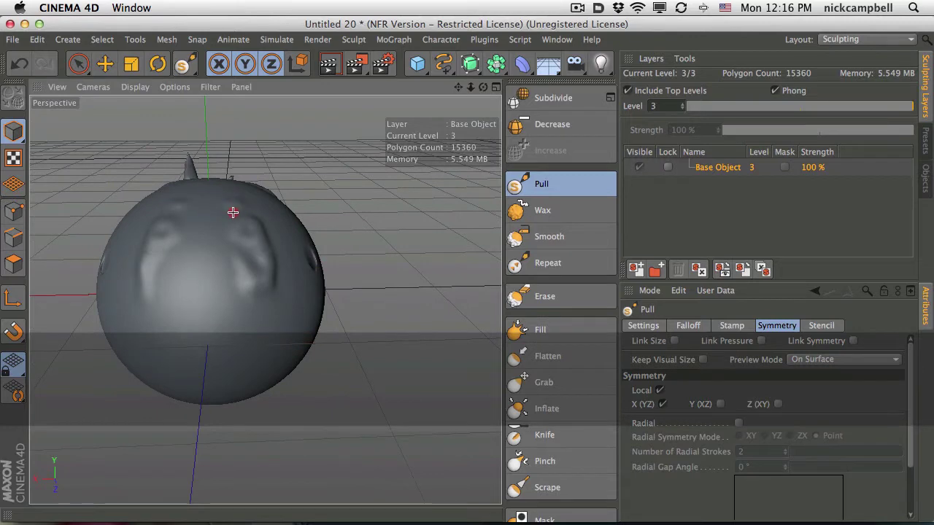
pyautogui.moveTo(233, 212)
pyautogui.mouseDown()
pyautogui.moveTo(289, 307)
pyautogui.moveTo(229, 290)
pyautogui.moveTo(229, 202)
pyautogui.moveTo(287, 335)
pyautogui.mouseUp()
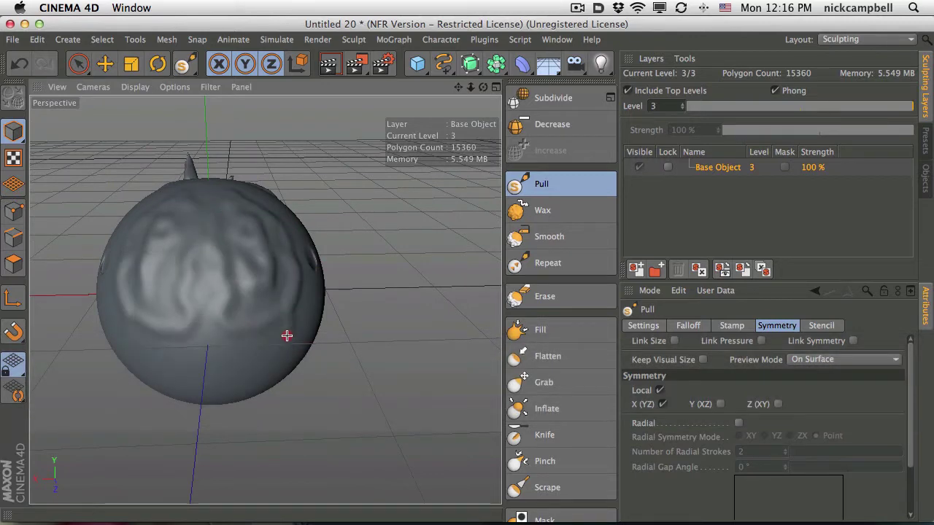
pyautogui.click(228, 353)
pyautogui.press('1')
pyautogui.moveTo(234, 275); pyautogui.dragTo(282, 261)
pyautogui.press('3')
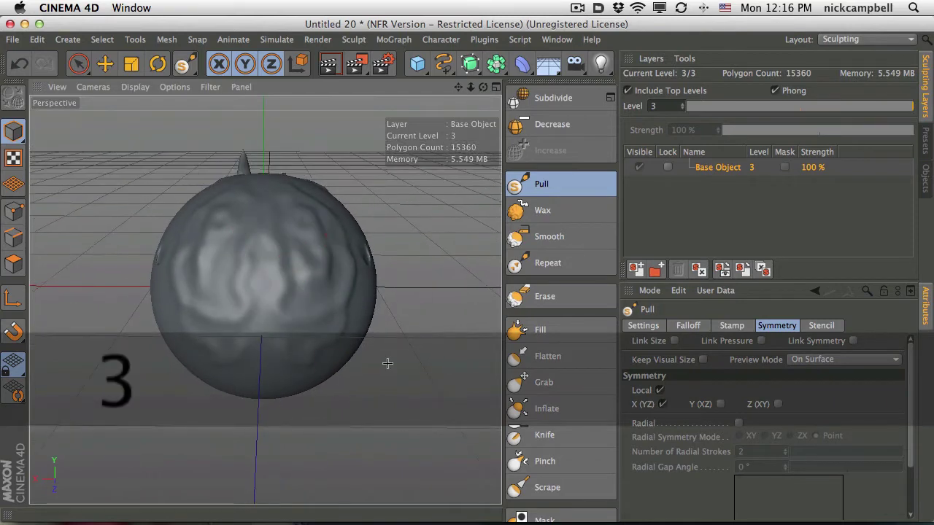
# Step: Enable radial symmetry for the Pull brush with 9 radial strokes in ZX mode
pyautogui.click(738, 424)
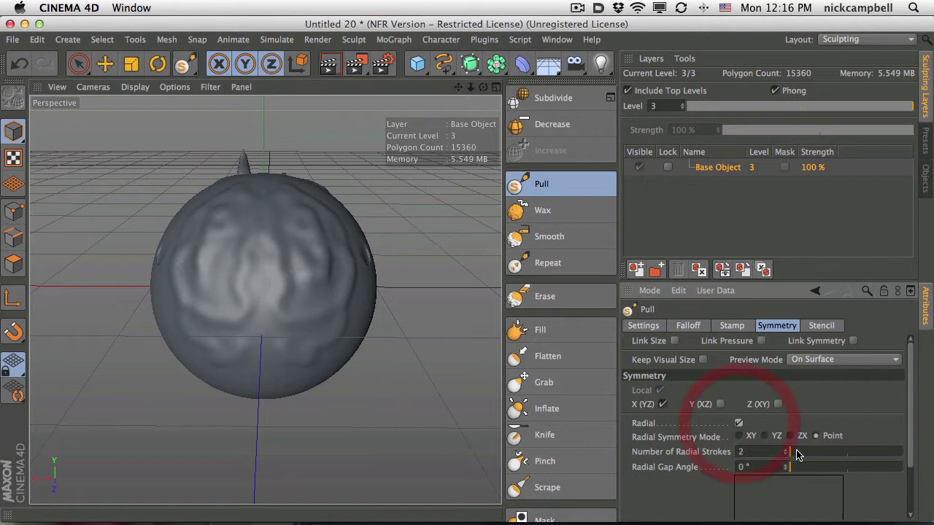
pyautogui.moveTo(792, 451); pyautogui.dragTo(817, 450)
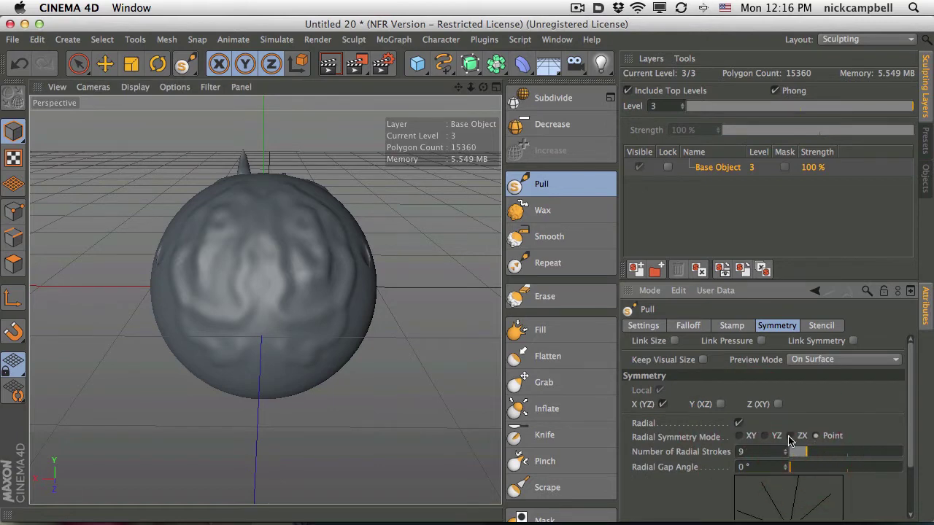
pyautogui.click(790, 435)
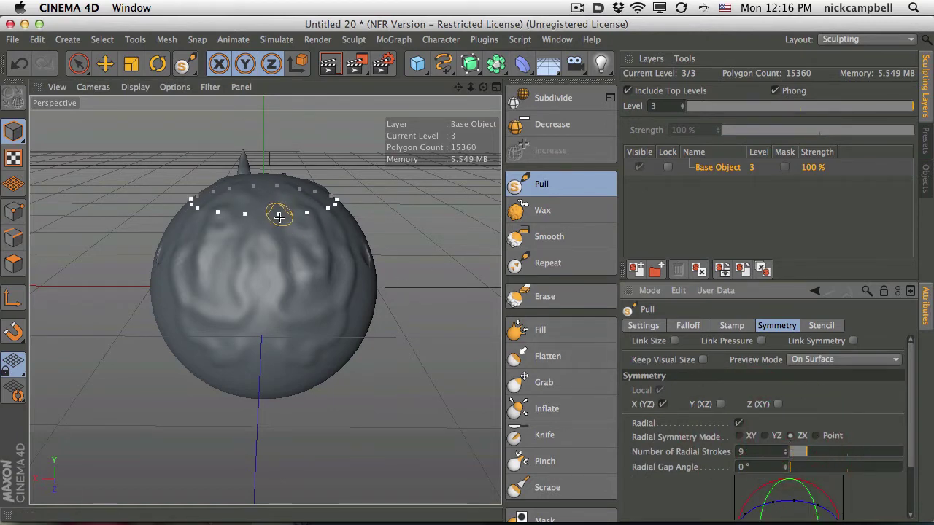
# Step: Sculpt radially repeated bumps all around the sphere with the Pull brush
pyautogui.press('3')
pyautogui.moveTo(210, 205); pyautogui.dragTo(400, 229)
pyautogui.moveTo(180, 273); pyautogui.dragTo(174, 404)
pyautogui.press('3')
pyautogui.moveTo(162, 252)
pyautogui.mouseDown()
pyautogui.moveTo(344, 292)
pyautogui.moveTo(474, 267)
pyautogui.mouseUp()
pyautogui.press('1')
pyautogui.moveTo(191, 308)
pyautogui.mouseDown()
pyautogui.moveTo(463, 254)
pyautogui.moveTo(402, 245)
pyautogui.mouseUp()
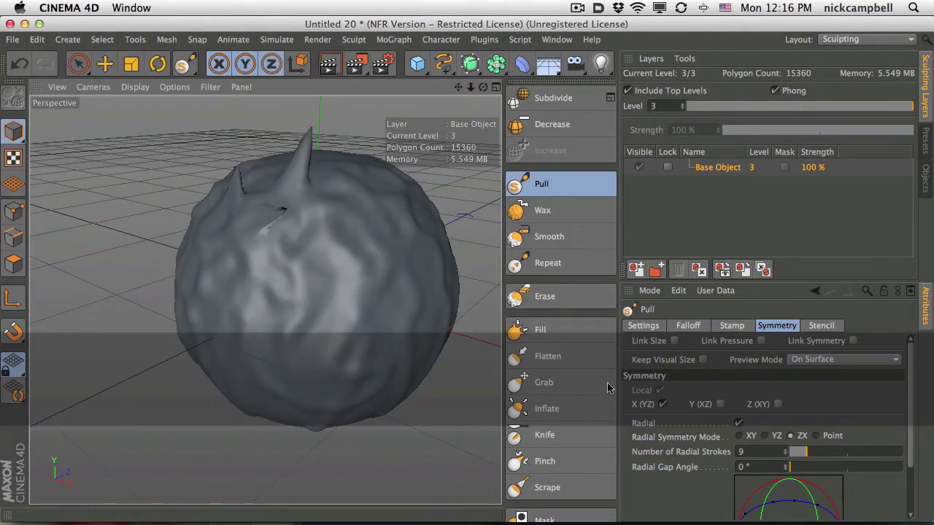
pyautogui.moveTo(350, 197)
pyautogui.mouseDown()
pyautogui.moveTo(386, 381)
pyautogui.moveTo(354, 464)
pyautogui.mouseUp()
pyautogui.press('3')
pyautogui.moveTo(363, 300)
pyautogui.mouseDown()
pyautogui.moveTo(342, 146)
pyautogui.moveTo(360, 313)
pyautogui.mouseUp()
pyautogui.press('1')
pyautogui.moveTo(360, 313); pyautogui.dragTo(299, 187)
pyautogui.moveTo(272, 148)
pyautogui.mouseDown()
pyautogui.moveTo(304, 363)
pyautogui.moveTo(277, 346)
pyautogui.moveTo(263, 157)
pyautogui.mouseUp()
pyautogui.press('1')
pyautogui.moveTo(305, 254); pyautogui.dragTo(285, 328)
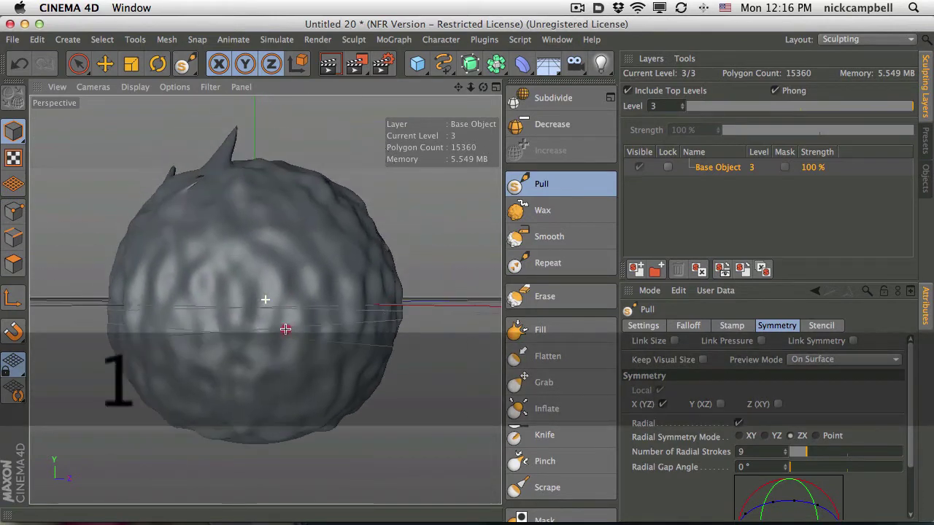
pyautogui.press('2')
pyautogui.moveTo(324, 282); pyautogui.dragTo(292, 298)
pyautogui.press('3')
pyautogui.moveTo(305, 265)
pyautogui.mouseDown()
pyautogui.moveTo(256, 383)
pyautogui.moveTo(285, 302)
pyautogui.moveTo(307, 285)
pyautogui.moveTo(317, 256)
pyautogui.mouseUp()
pyautogui.press('1')
pyautogui.press('3')
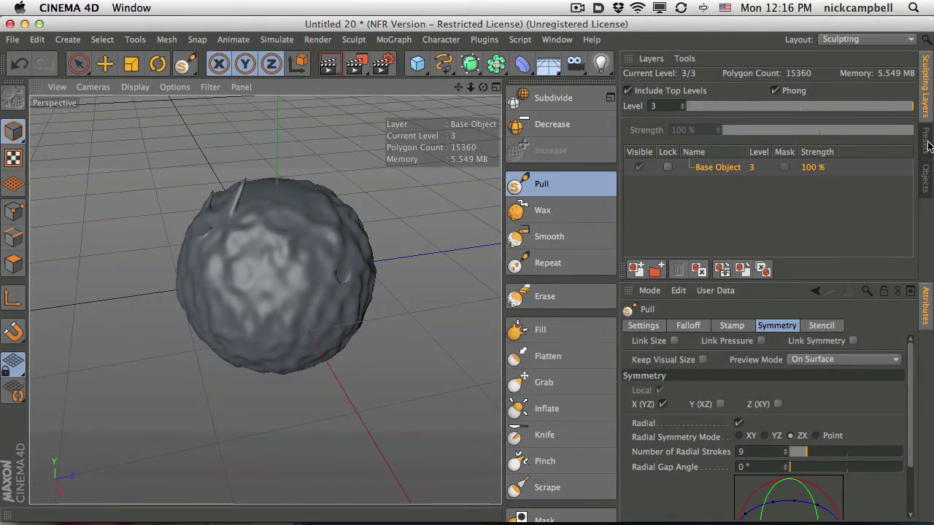
# Step: Load the Generic_Head_Bust base mesh from the Sculpting base mesh presets
pyautogui.click(924, 141)
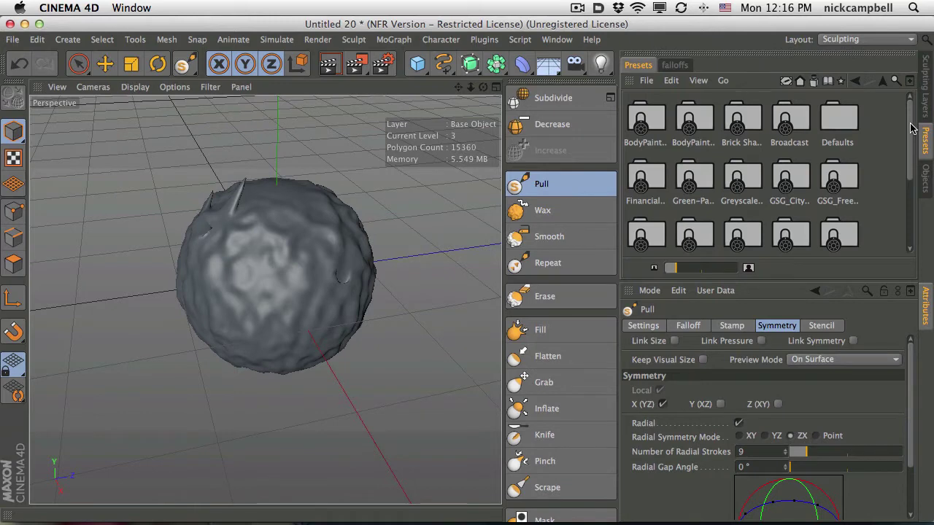
pyautogui.moveTo(911, 124)
pyautogui.mouseDown()
pyautogui.moveTo(918, 154)
pyautogui.moveTo(913, 108)
pyautogui.mouseUp()
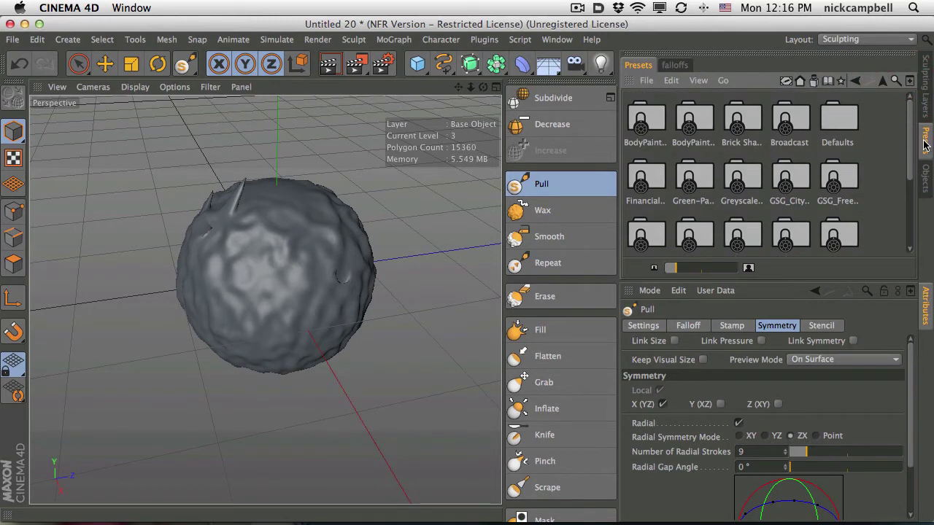
pyautogui.moveTo(911, 132); pyautogui.dragTo(912, 179)
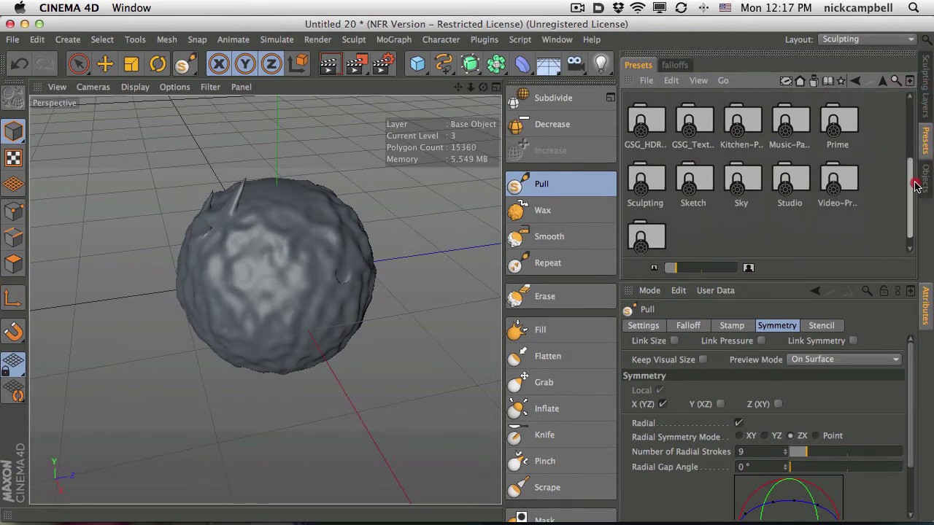
pyautogui.doubleClick(644, 183)
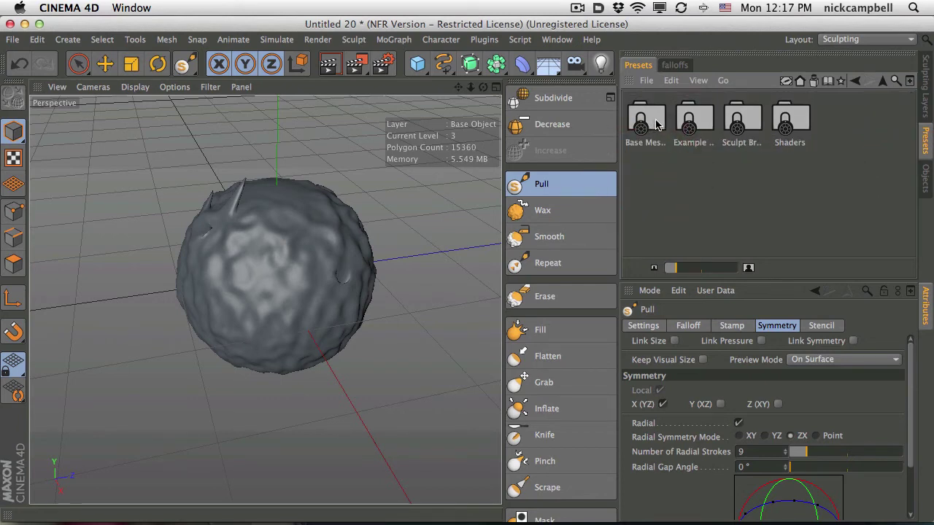
pyautogui.doubleClick(647, 128)
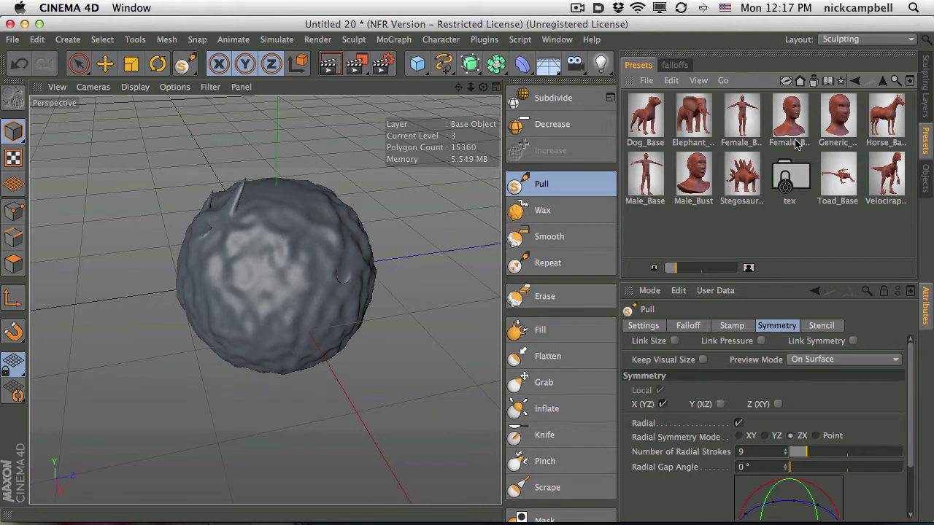
pyautogui.click(840, 121)
# Step: Delete the Sphere object from the scene
pyautogui.click(927, 82)
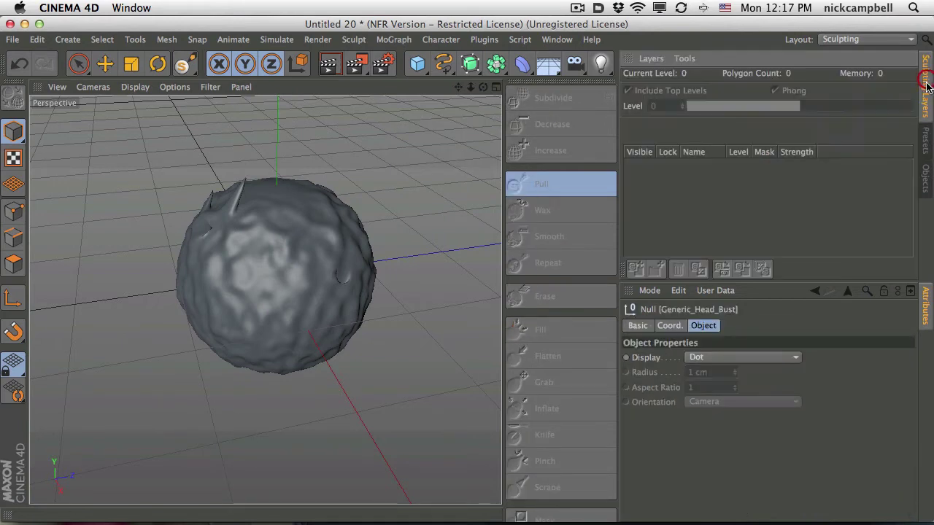
pyautogui.click(925, 178)
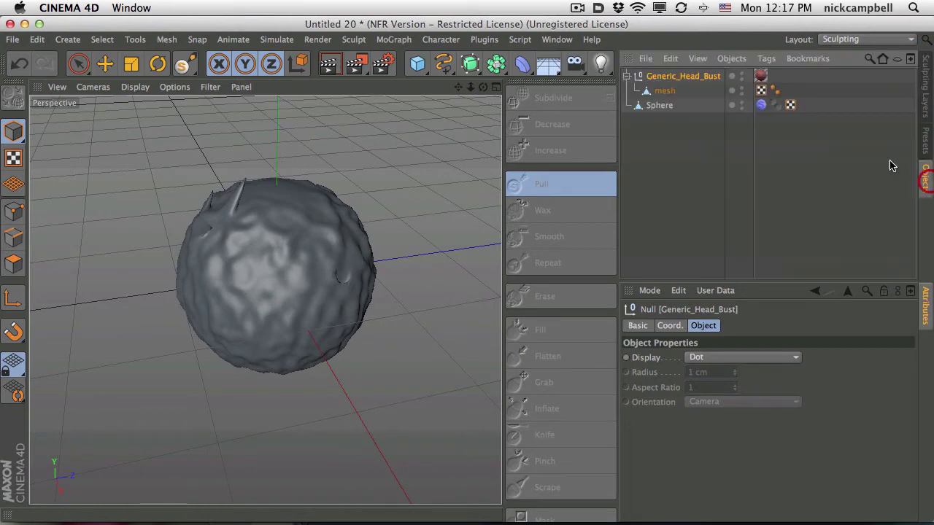
pyautogui.click(661, 104)
# Step: Subdivide the head bust's mesh object to level 5, and lower its working sculpt level to 4
pyautogui.press('2')
pyautogui.moveTo(271, 260); pyautogui.dragTo(539, 183)
pyautogui.press('3')
pyautogui.press('1')
pyautogui.moveTo(265, 300); pyautogui.dragTo(244, 260)
pyautogui.press('2')
pyautogui.press('3')
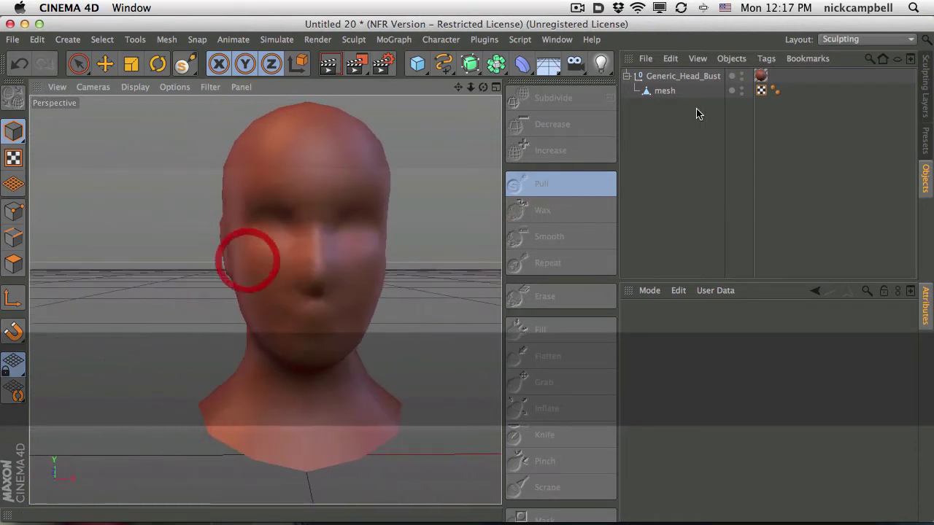
pyautogui.click(664, 91)
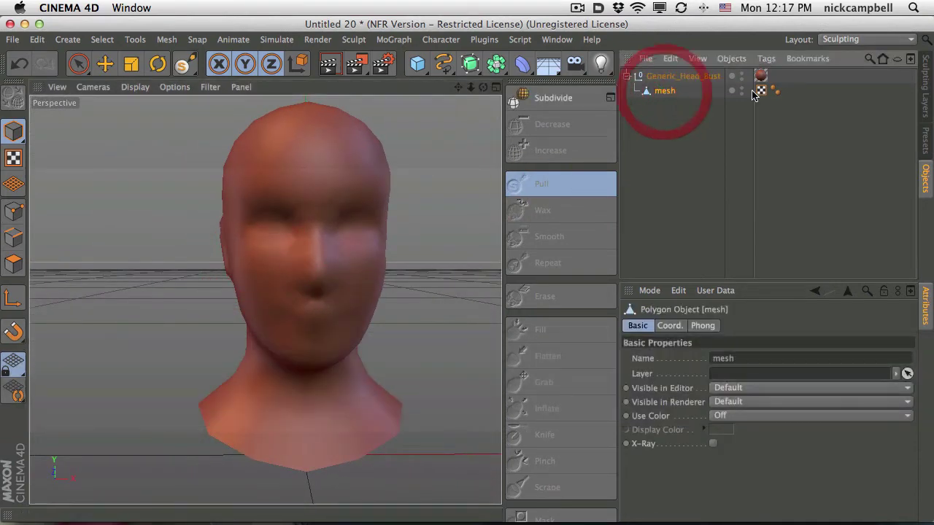
pyautogui.click(925, 84)
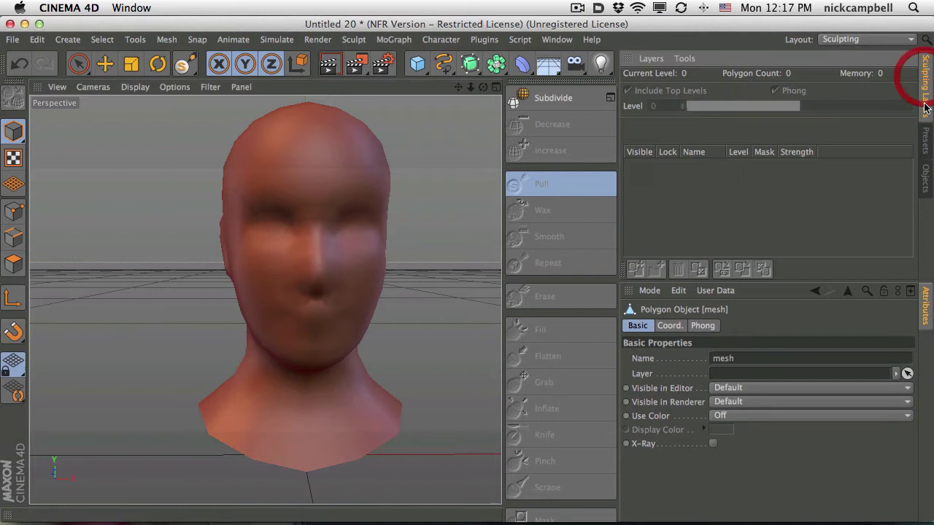
pyautogui.click(551, 99)
pyautogui.click(551, 100)
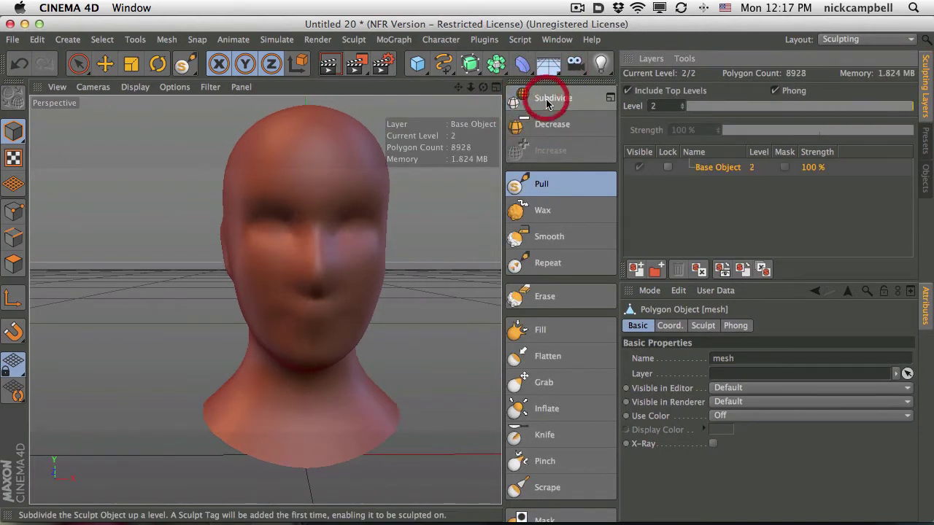
pyautogui.click(550, 99)
pyautogui.click(548, 99)
pyautogui.click(548, 99)
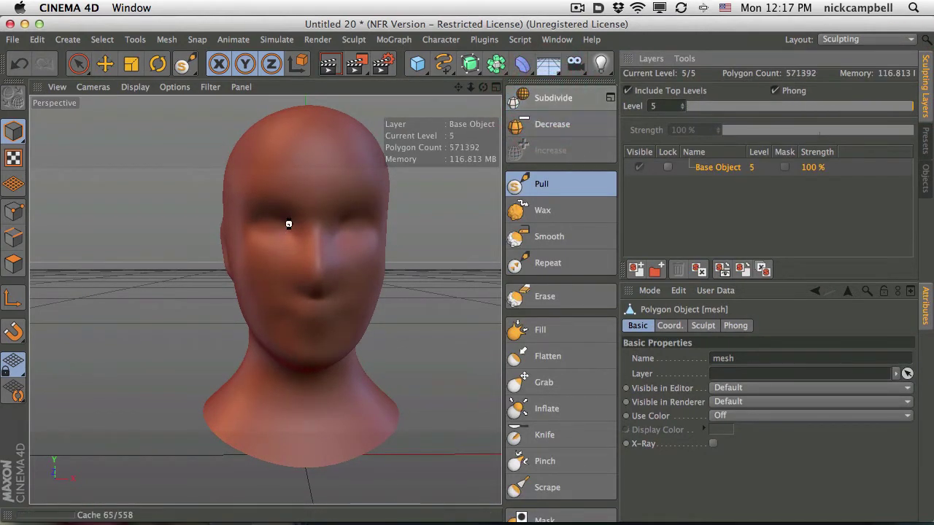
pyautogui.click(552, 124)
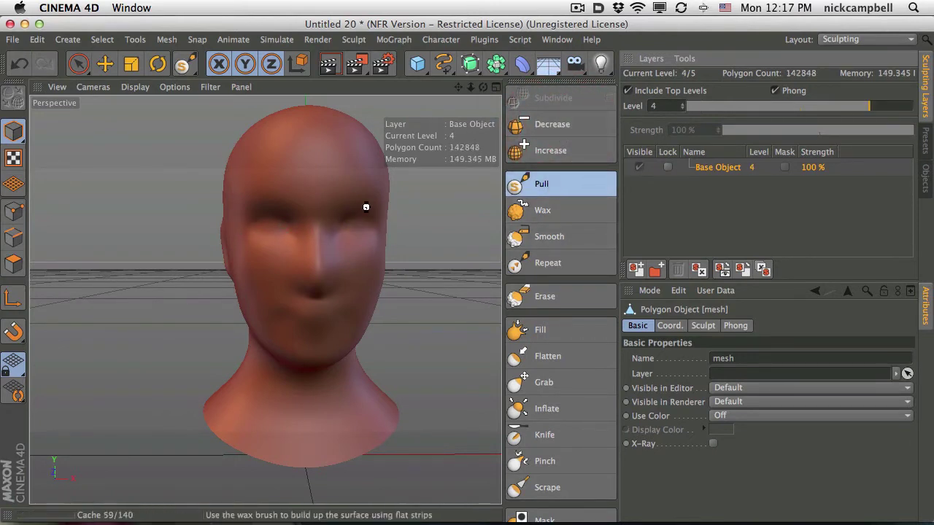
# Step: Turn off radial symmetry for the Pull brush and sculpt mirrored bumps on the bust's cheeks
pyautogui.click(531, 184)
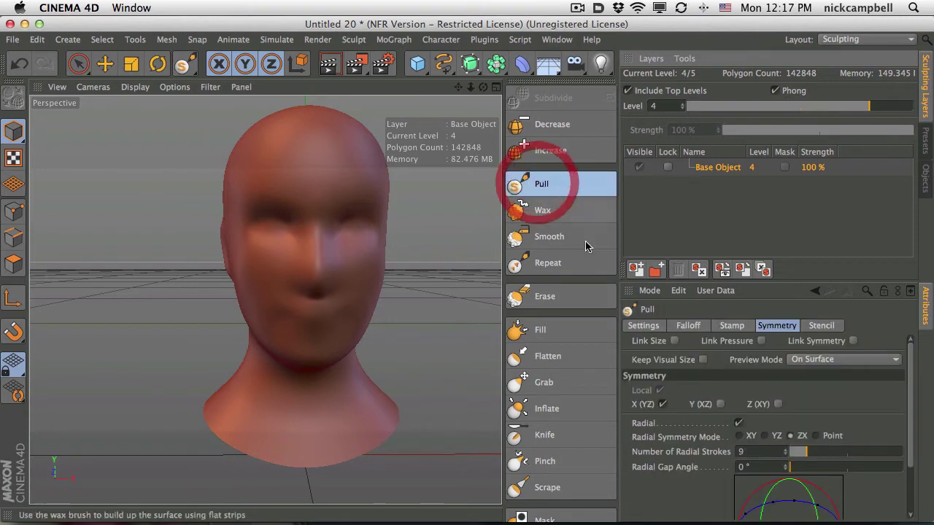
pyautogui.click(738, 424)
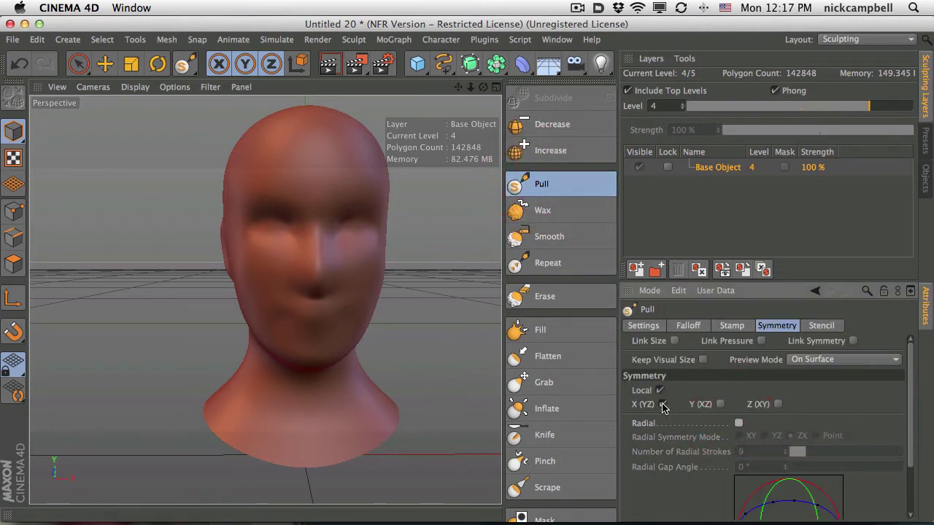
pyautogui.press('3')
pyautogui.moveTo(337, 230)
pyautogui.mouseDown()
pyautogui.moveTo(349, 244)
pyautogui.moveTo(376, 248)
pyautogui.moveTo(368, 266)
pyautogui.mouseUp()
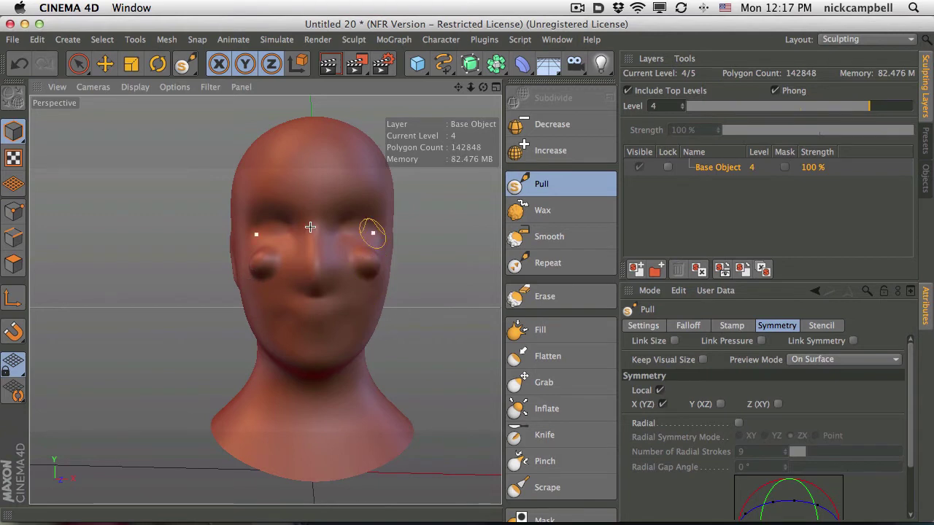
# Step: Sculpt a mirrored pair of horn-like bumps on the upper forehead with the Pull brush
pyautogui.keyDown('alt'); pyautogui.moveTo(348, 208); pyautogui.dragTo(369, 210); pyautogui.keyUp('alt')
pyautogui.press('3')
pyautogui.moveTo(350, 319)
pyautogui.mouseDown()
pyautogui.moveTo(383, 220)
pyautogui.moveTo(351, 321)
pyautogui.moveTo(340, 253)
pyautogui.mouseUp()
pyautogui.press('1')
# Step: Sculpt swirls on the base of the neck with the Inflate brush, and enable Link Symmetry with X (YZ) symmetry
pyautogui.click(539, 411)
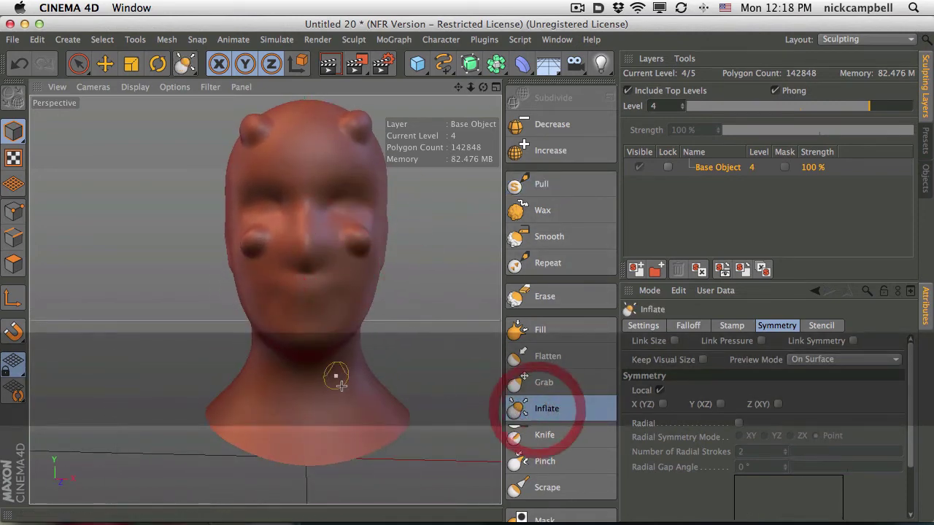
pyautogui.moveTo(345, 375)
pyautogui.mouseDown()
pyautogui.moveTo(381, 409)
pyautogui.moveTo(323, 434)
pyautogui.mouseUp()
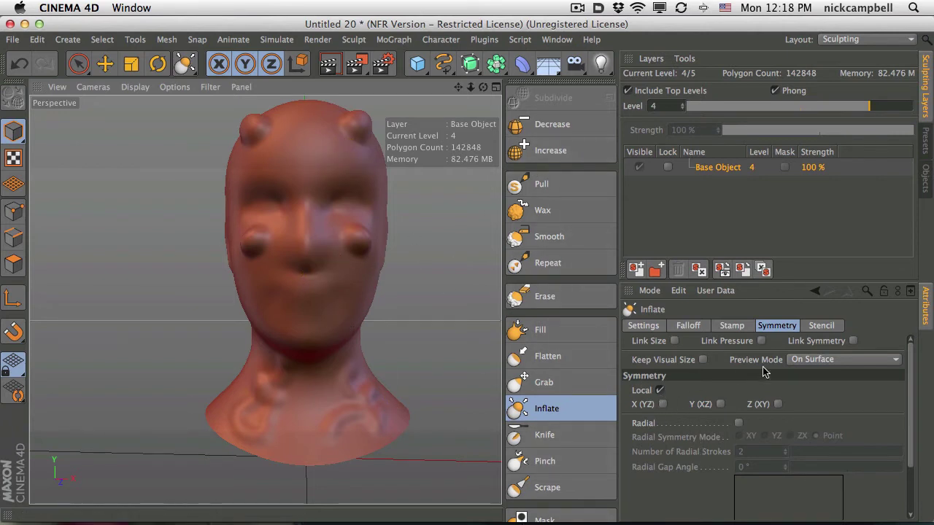
pyautogui.click(852, 341)
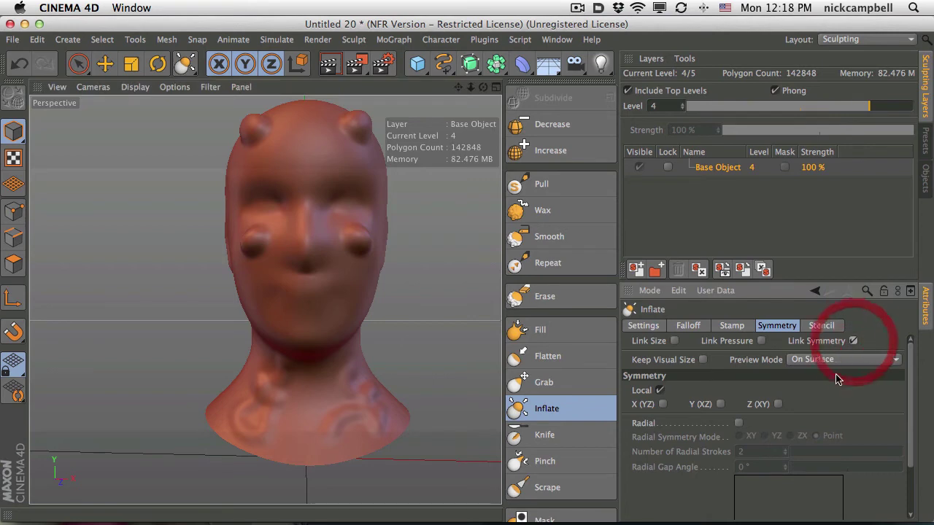
pyautogui.click(663, 404)
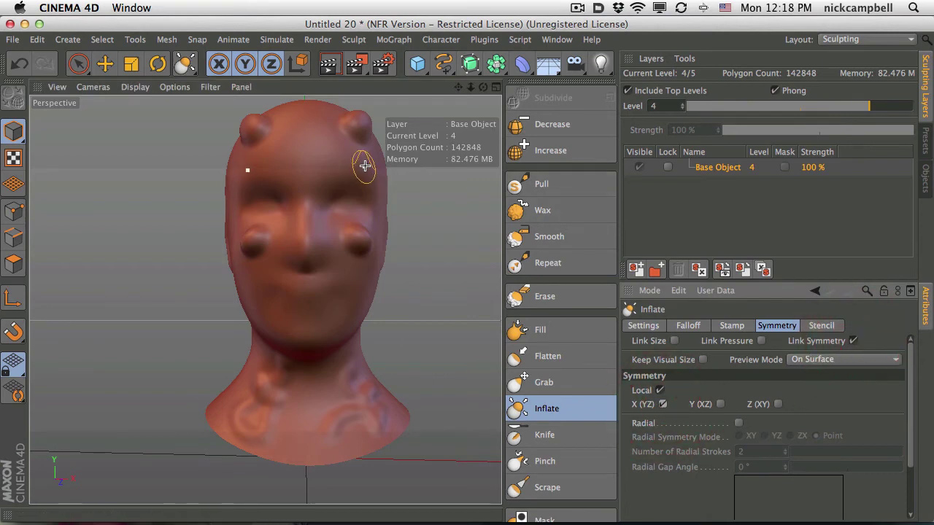
# Step: Flatten the cheek bumps with the Flatten brush, and build up the area around the mouth with the Wax brush
pyautogui.click(522, 329)
pyautogui.click(535, 356)
pyautogui.moveTo(352, 258)
pyautogui.mouseDown()
pyautogui.moveTo(367, 245)
pyautogui.moveTo(365, 260)
pyautogui.mouseUp()
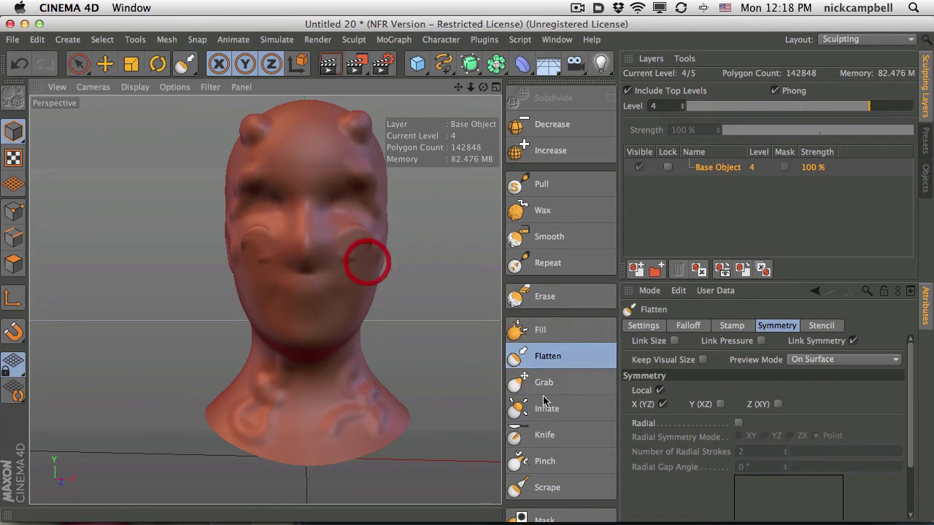
pyautogui.click(519, 210)
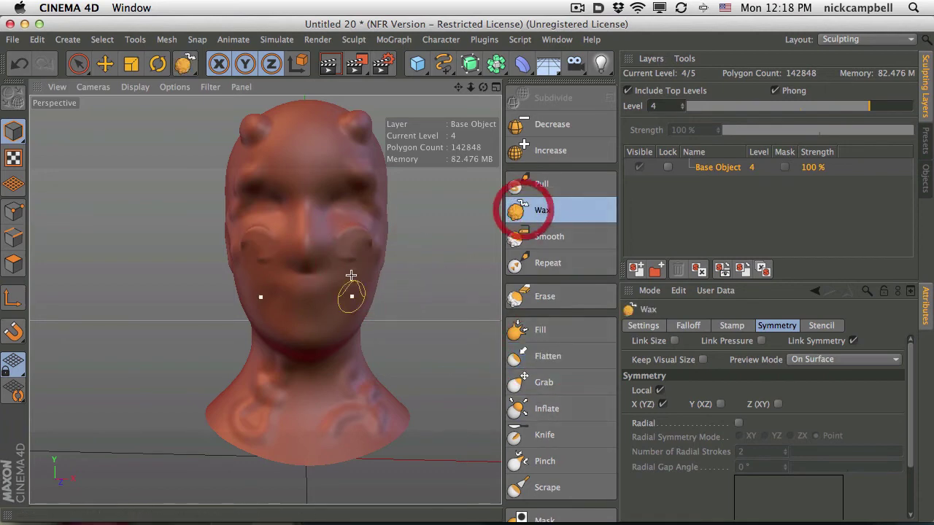
pyautogui.click(340, 336)
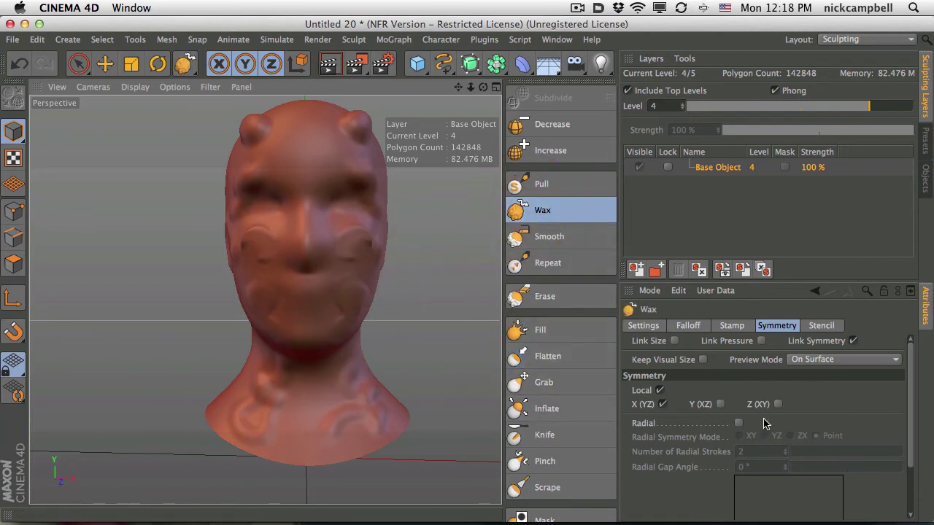
# Step: Cut a mirrored, smiling mouth line into the face with the Knife brush
pyautogui.press('1')
pyautogui.moveTo(342, 239)
pyautogui.mouseDown()
pyautogui.moveTo(349, 305)
pyautogui.moveTo(359, 207)
pyautogui.mouseUp()
pyautogui.press('1')
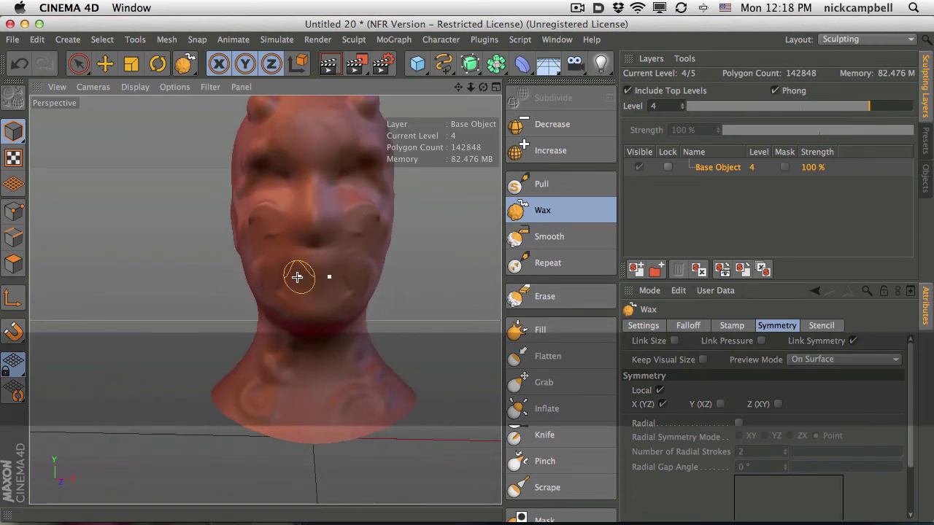
pyautogui.click(521, 434)
pyautogui.moveTo(340, 270); pyautogui.dragTo(351, 265)
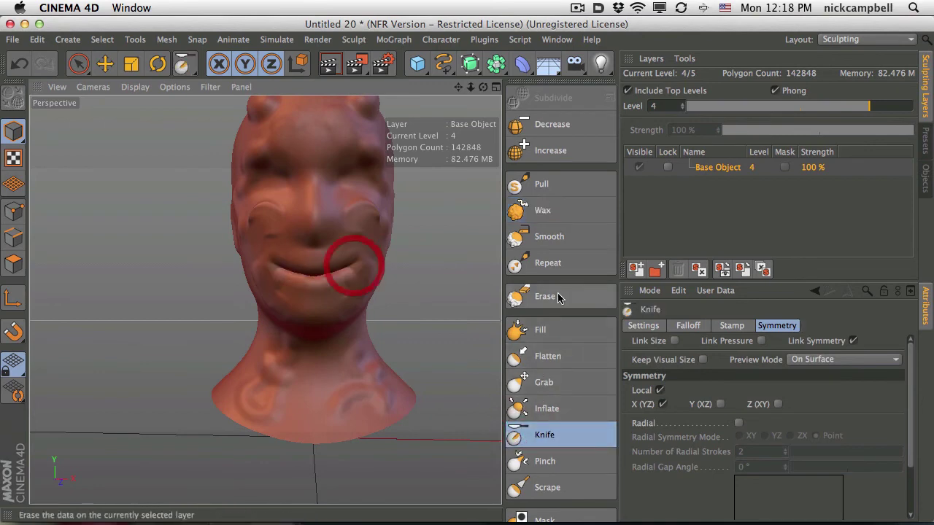
# Step: Examine the sculpted head bust from a three-quarter view
pyautogui.press('1')
pyautogui.moveTo(431, 292)
pyautogui.mouseDown()
pyautogui.moveTo(442, 352)
pyautogui.moveTo(422, 314)
pyautogui.mouseUp()
pyautogui.press('3')
pyautogui.moveTo(348, 296); pyautogui.dragTo(433, 307)
pyautogui.press('2')
pyautogui.moveTo(302, 293); pyautogui.dragTo(298, 320)
pyautogui.press('1')
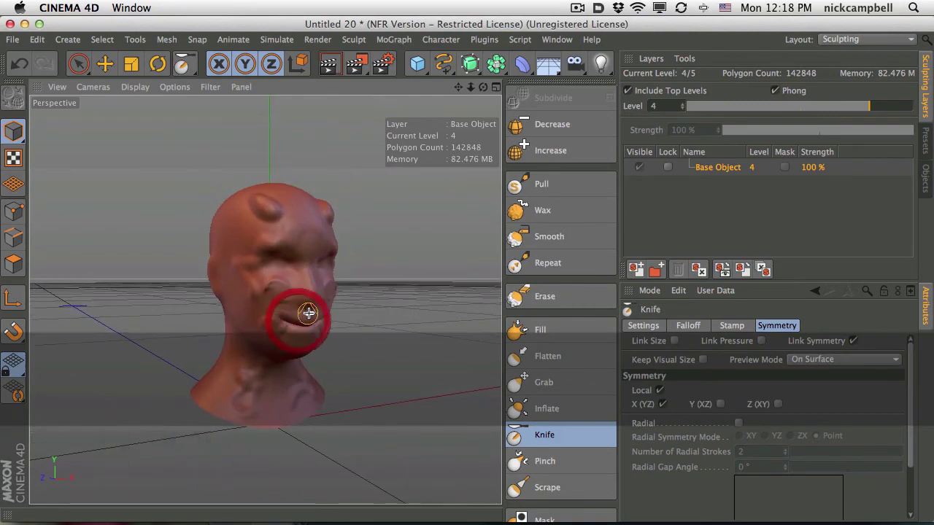